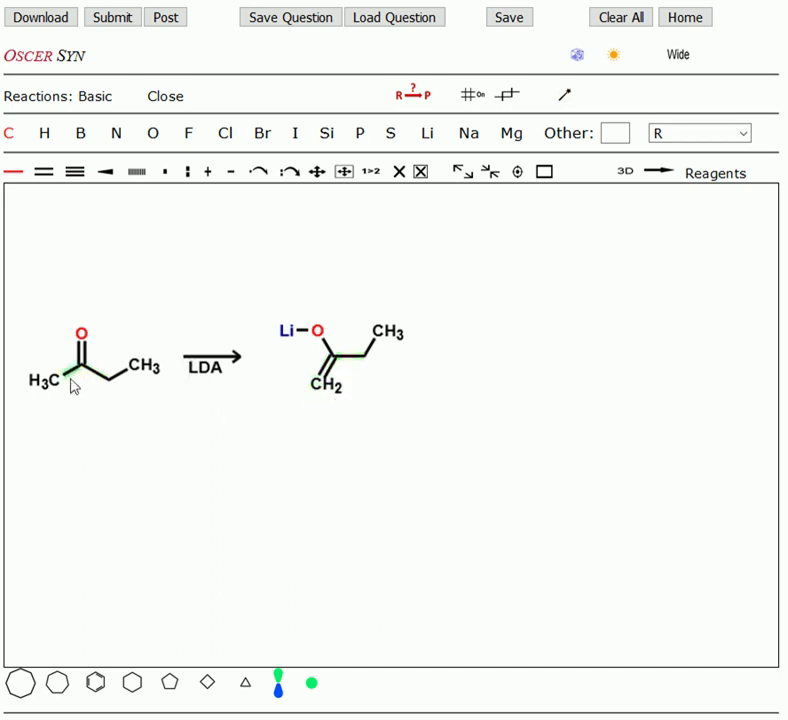
Step: Switch to the eraser to begin removing parts of the butanone→enolate LDA scheme
{"action": "left_click", "coordinate": [421, 173]}
Step: Erase the lithium enolate and LDA arrow, then draw a test arrow right of butanone
{"action": "left_click", "coordinate": [332, 356]}
{"action": "left_click", "coordinate": [190, 358]}
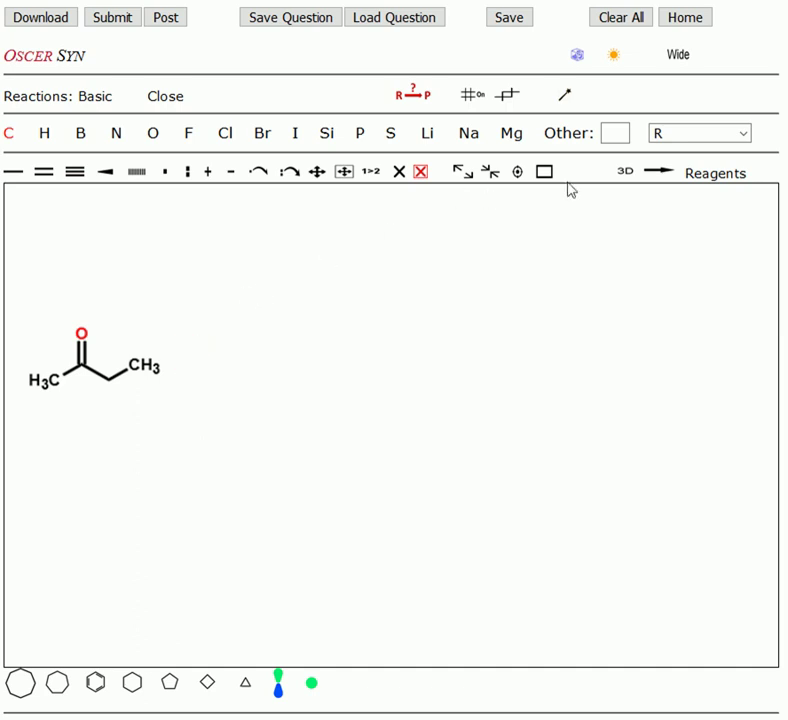
{"action": "left_click", "coordinate": [659, 172]}
{"action": "left_click_drag", "start_coordinate": [193, 366], "coordinate": [266, 366]}
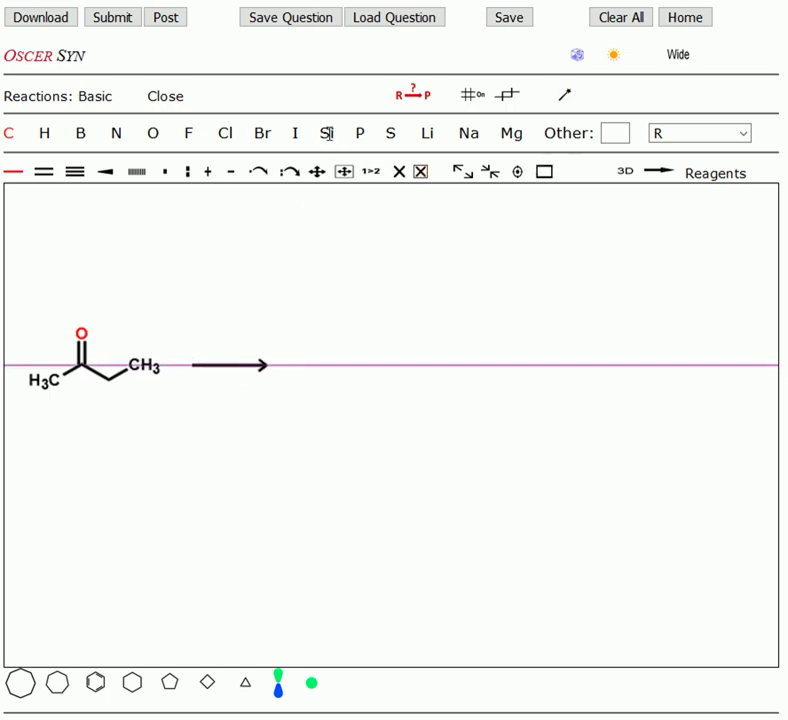
Step: Erase the test arrow and bring up the grid of reagent arrows
{"action": "left_click", "coordinate": [424, 172]}
{"action": "left_click", "coordinate": [195, 367]}
{"action": "left_click", "coordinate": [712, 172]}
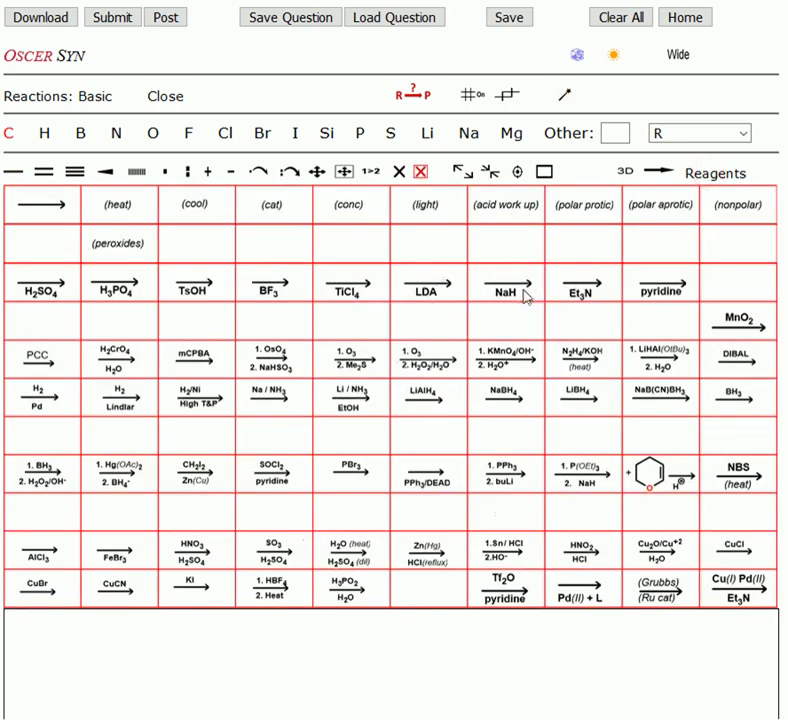
Step: Place the pyridine reagent arrow to the right of butanone
{"action": "left_click", "coordinate": [660, 289]}
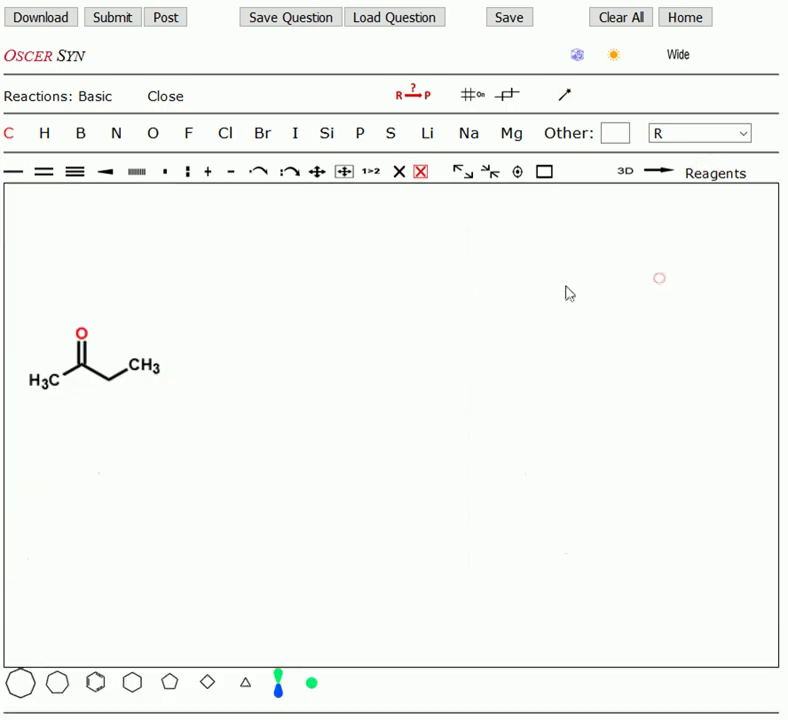
{"action": "left_click", "coordinate": [204, 369]}
{"action": "left_click_drag", "start_coordinate": [204, 369], "coordinate": [266, 365]}
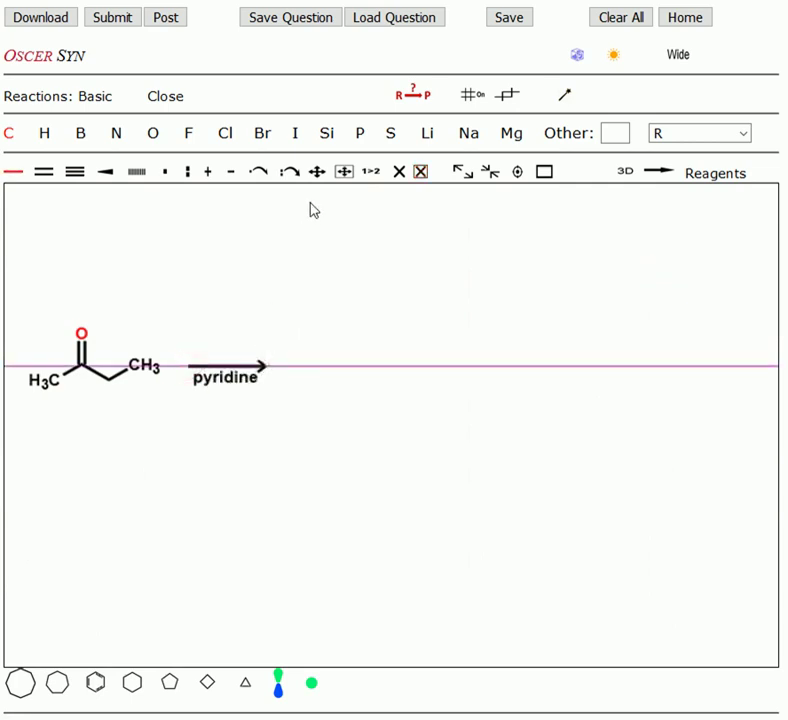
Step: Draw chlorotrimethylsilane (Cl–Si(CH3)3) and move it above the pyridine arrow
{"action": "left_click", "coordinate": [327, 132]}
{"action": "left_click", "coordinate": [229, 340]}
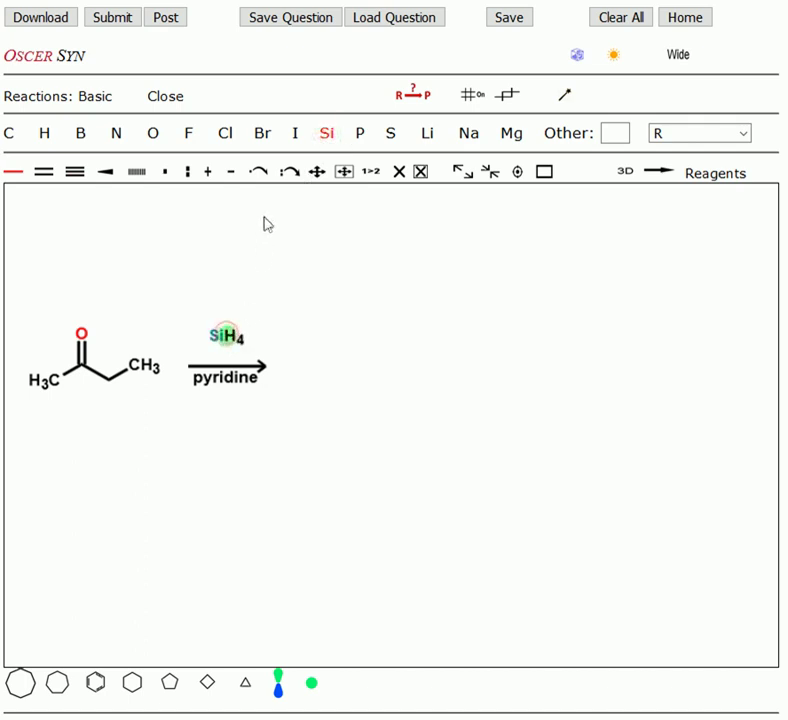
{"action": "left_click", "coordinate": [9, 132]}
{"action": "left_click_drag", "start_coordinate": [225, 338], "coordinate": [265, 335]}
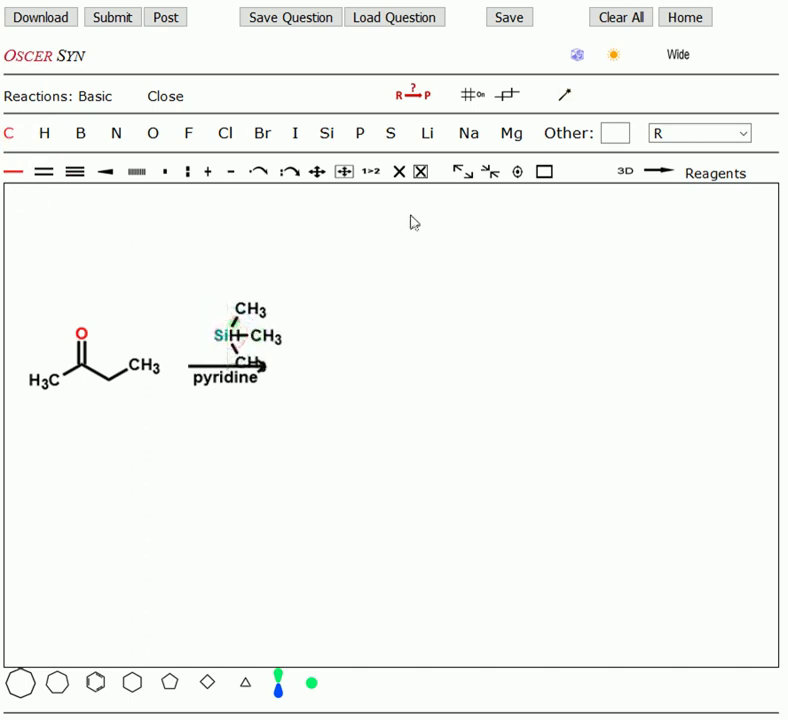
{"action": "left_click", "coordinate": [226, 132]}
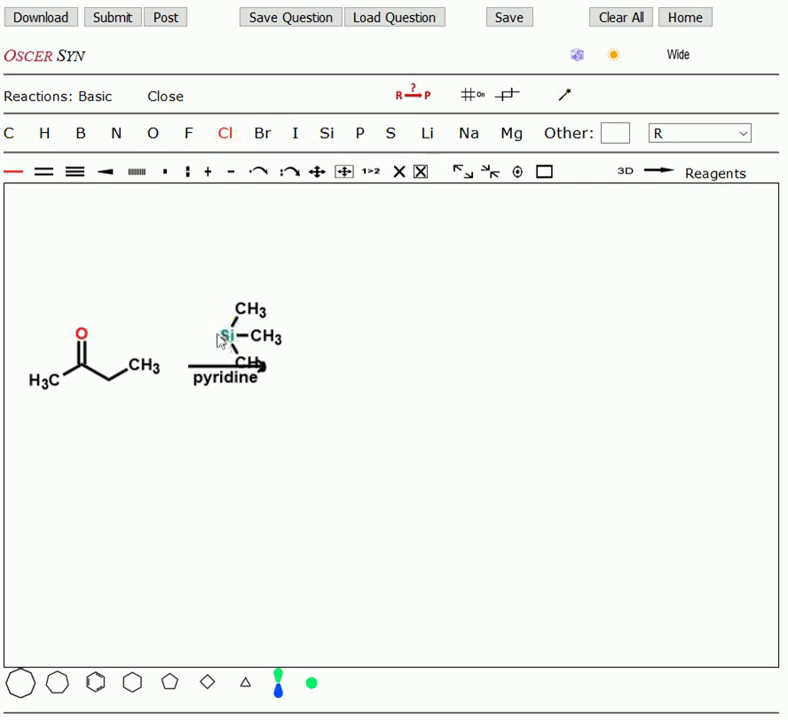
{"action": "left_click_drag", "start_coordinate": [227, 336], "coordinate": [209, 340]}
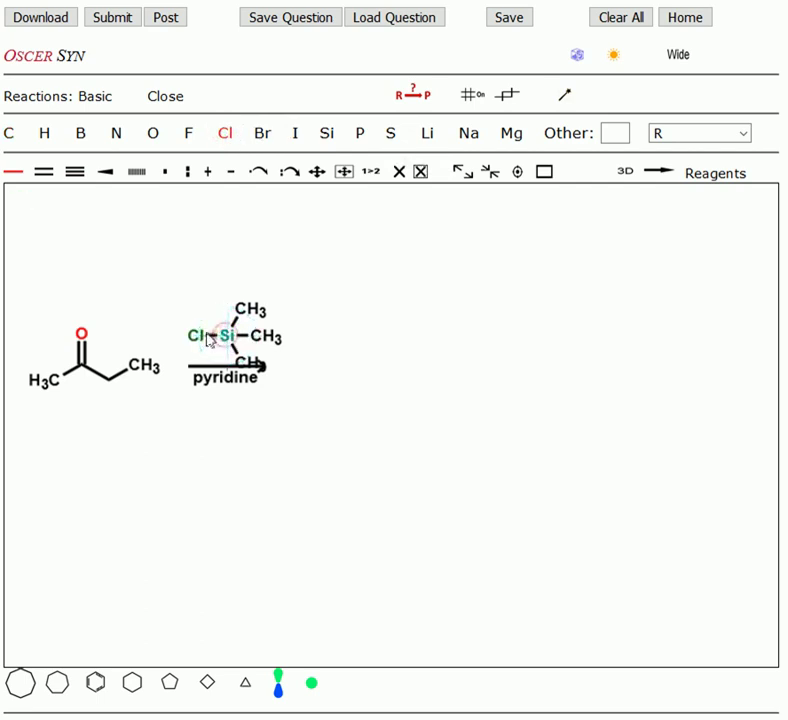
{"action": "left_click", "coordinate": [343, 172]}
{"action": "left_click_drag", "start_coordinate": [230, 347], "coordinate": [221, 324]}
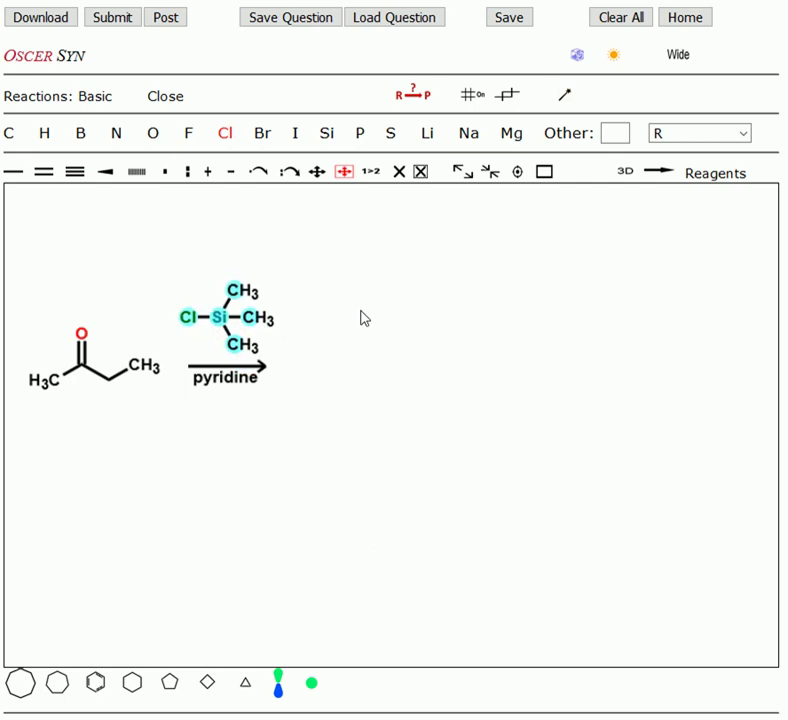
{"action": "left_click", "coordinate": [102, 350]}
{"action": "left_click", "coordinate": [219, 320]}
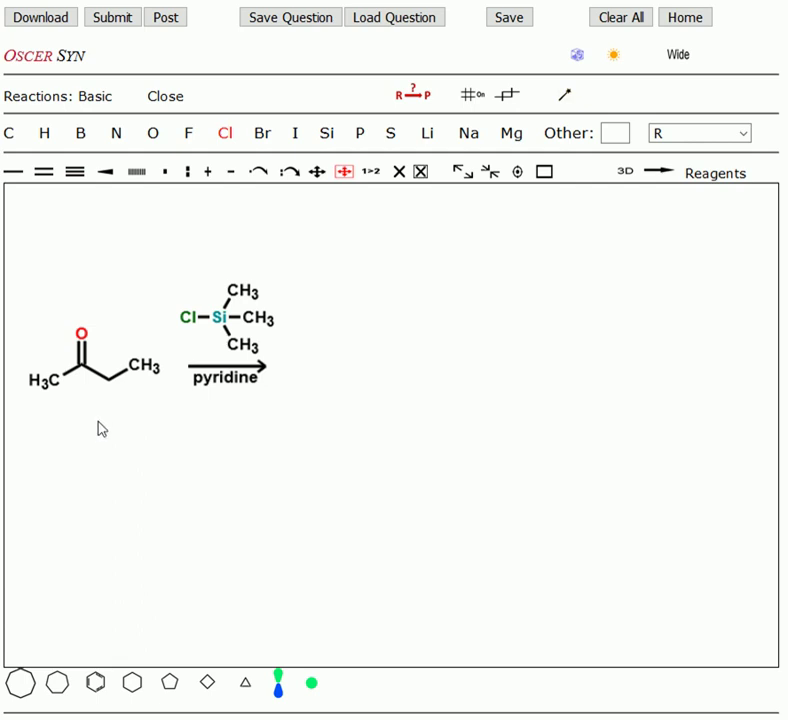
{"action": "left_click", "coordinate": [255, 313]}
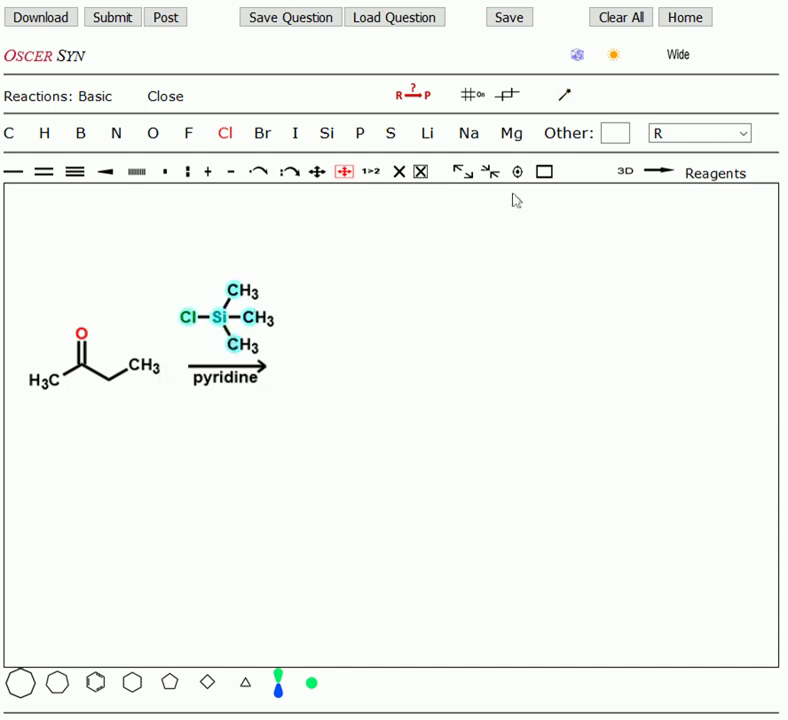
Step: Predict the trimethylsilyl enol ether (CH3)3Si–O–C(CH3)=CH–CH3 with R→P
{"action": "left_click", "coordinate": [413, 100]}
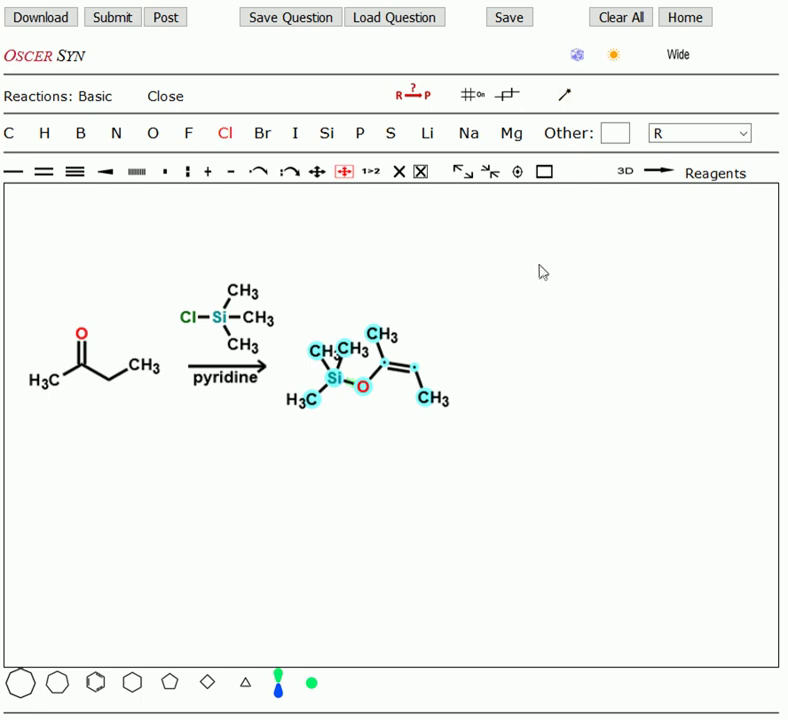
{"action": "left_click", "coordinate": [660, 171]}
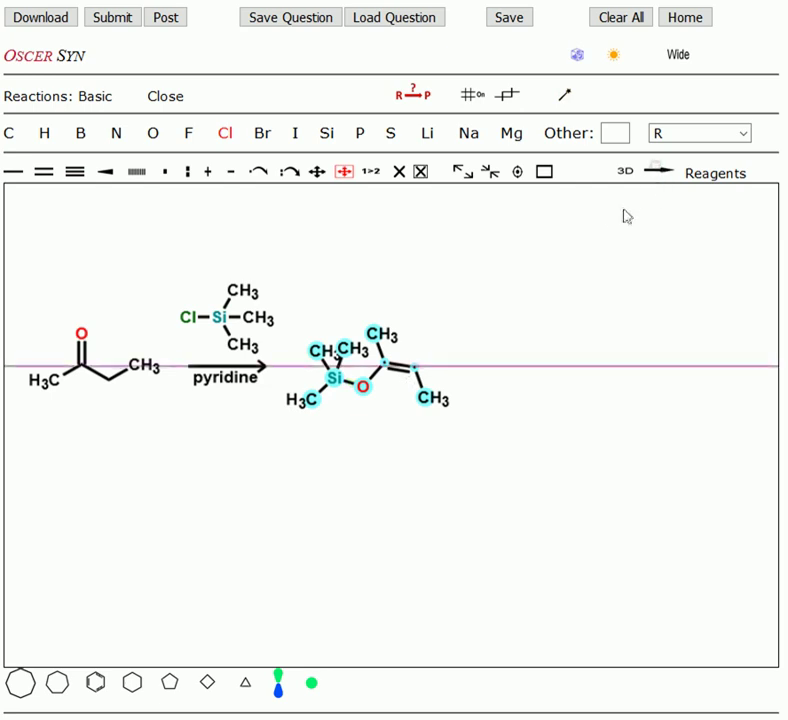
Step: Add a second arrow with Li–CH3 above it and predict the lithium enolate product
{"action": "left_click_drag", "start_coordinate": [463, 374], "coordinate": [540, 368]}
{"action": "left_click", "coordinate": [427, 132]}
{"action": "left_click", "coordinate": [474, 346]}
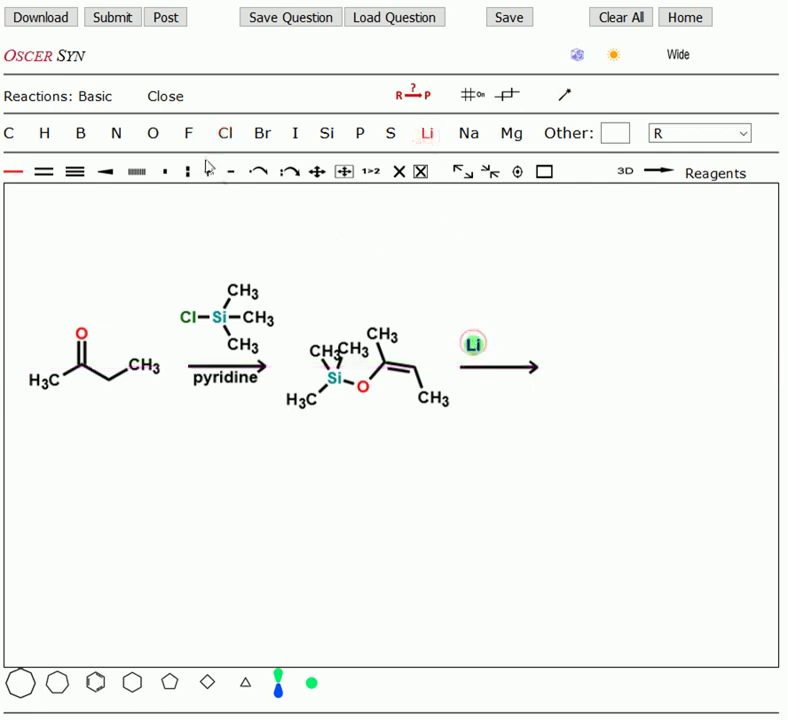
{"action": "left_click", "coordinate": [8, 132]}
{"action": "left_click_drag", "start_coordinate": [476, 348], "coordinate": [510, 347]}
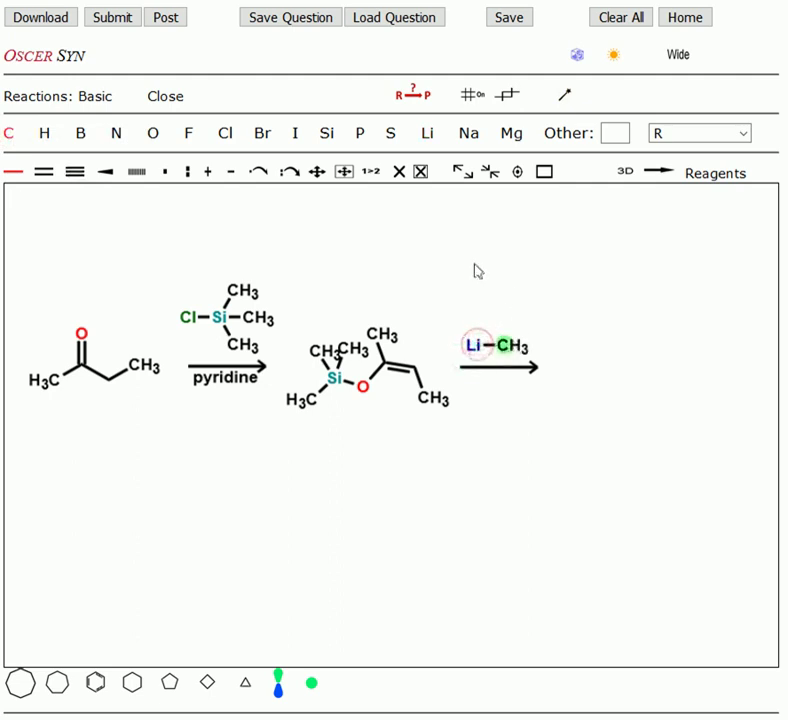
{"action": "left_click", "coordinate": [413, 97]}
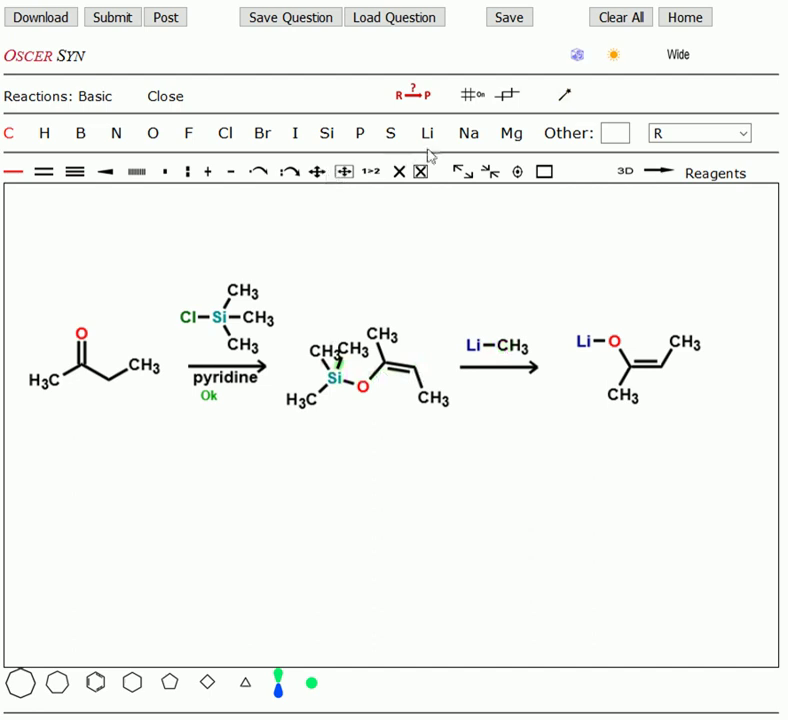
{"action": "left_click", "coordinate": [328, 131]}
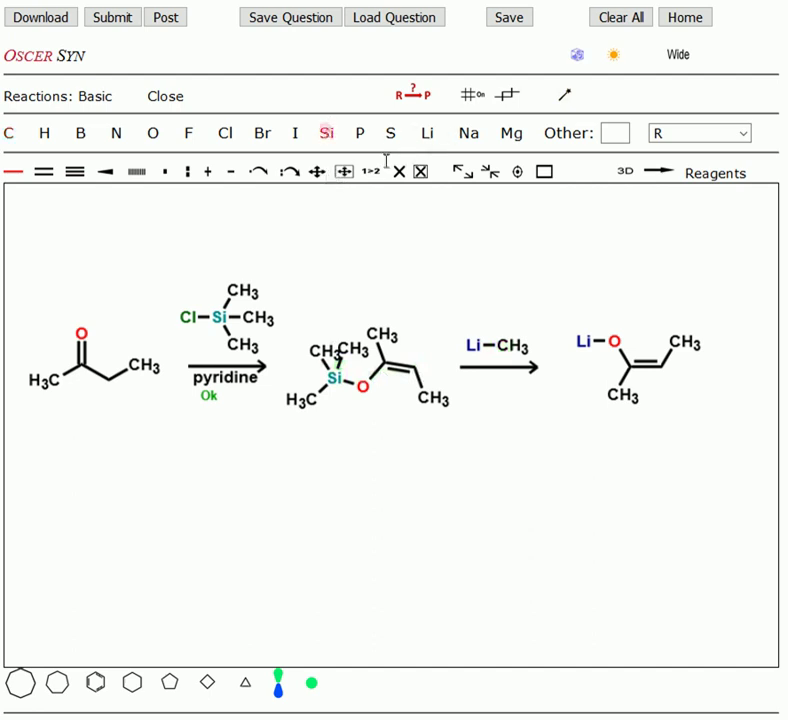
Step: Draw Si(CH3)4 above the lithium enolate: a silicon atom with four methyl groups
{"action": "left_click", "coordinate": [668, 259]}
{"action": "left_click", "coordinate": [9, 133]}
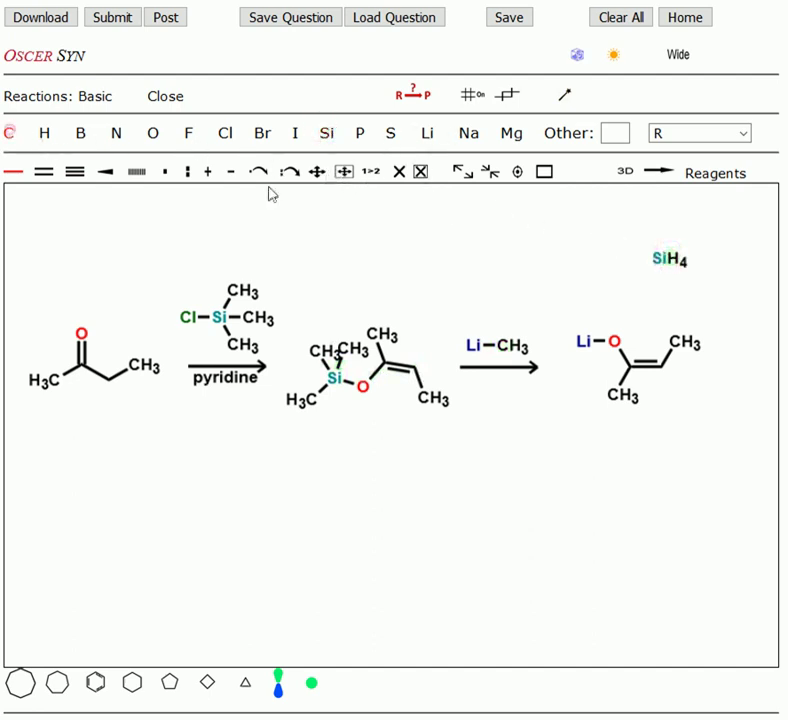
{"action": "left_click_drag", "start_coordinate": [676, 268], "coordinate": [670, 234]}
{"action": "left_click", "coordinate": [663, 266]}
{"action": "left_click", "coordinate": [667, 262]}
{"action": "left_click", "coordinate": [667, 262]}
{"action": "left_click", "coordinate": [653, 281]}
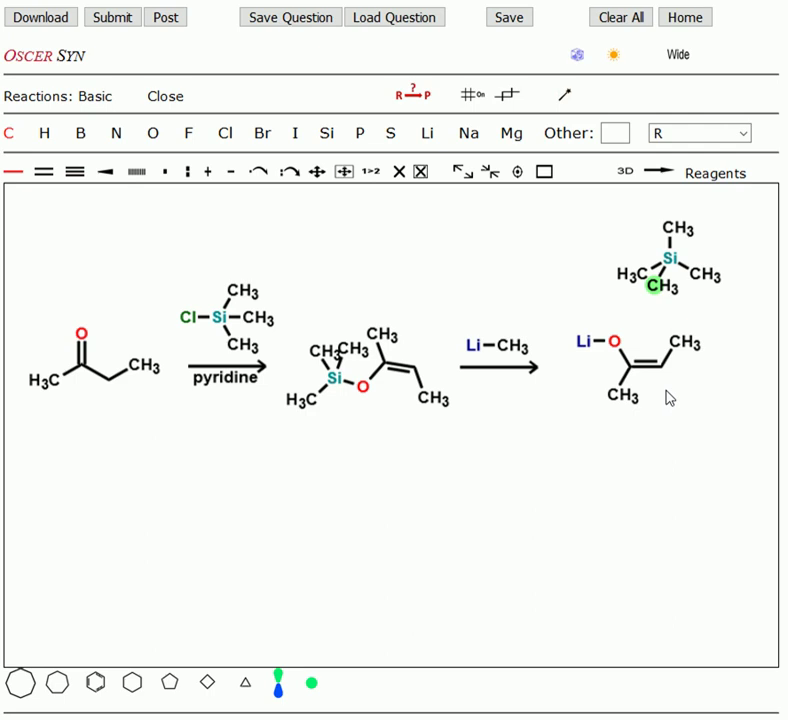
{"action": "left_click", "coordinate": [421, 172]}
Step: Erase the Si(CH3)4, draw a downward arrow below the enolate, and place Br beside it
{"action": "left_click", "coordinate": [667, 257]}
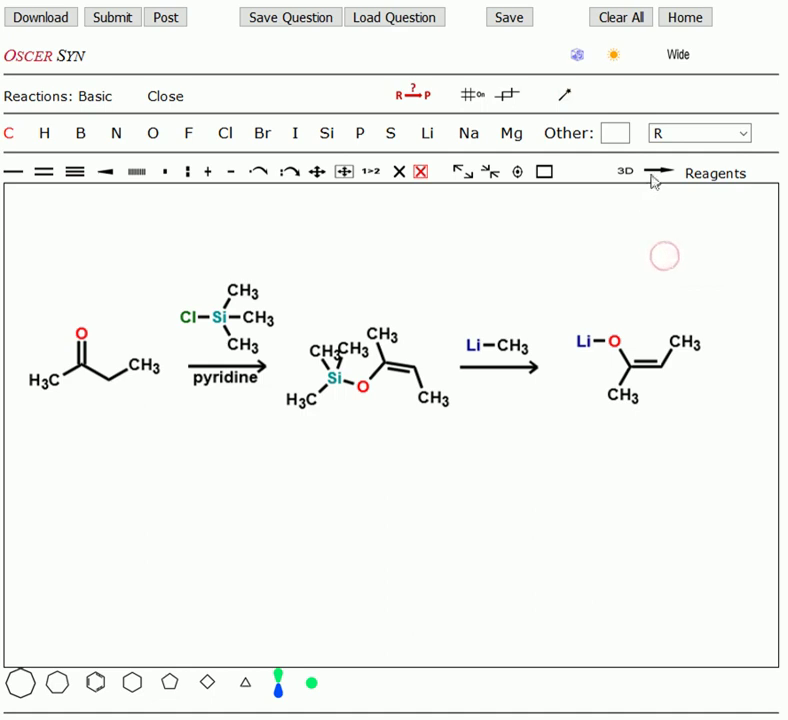
{"action": "left_click_drag", "start_coordinate": [652, 397], "coordinate": [655, 508]}
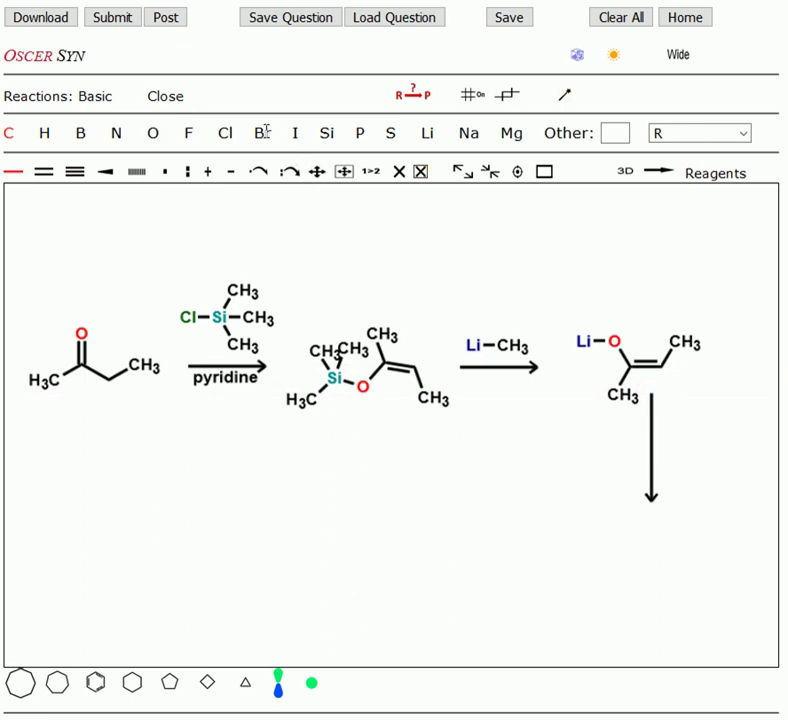
{"action": "left_click", "coordinate": [263, 132]}
{"action": "left_click", "coordinate": [678, 404]}
Step: Extend the bromine into bromoethane and predict 3-methyl-2-pentanone with R→P
{"action": "left_click", "coordinate": [7, 132]}
{"action": "left_click_drag", "start_coordinate": [683, 405], "coordinate": [738, 408]}
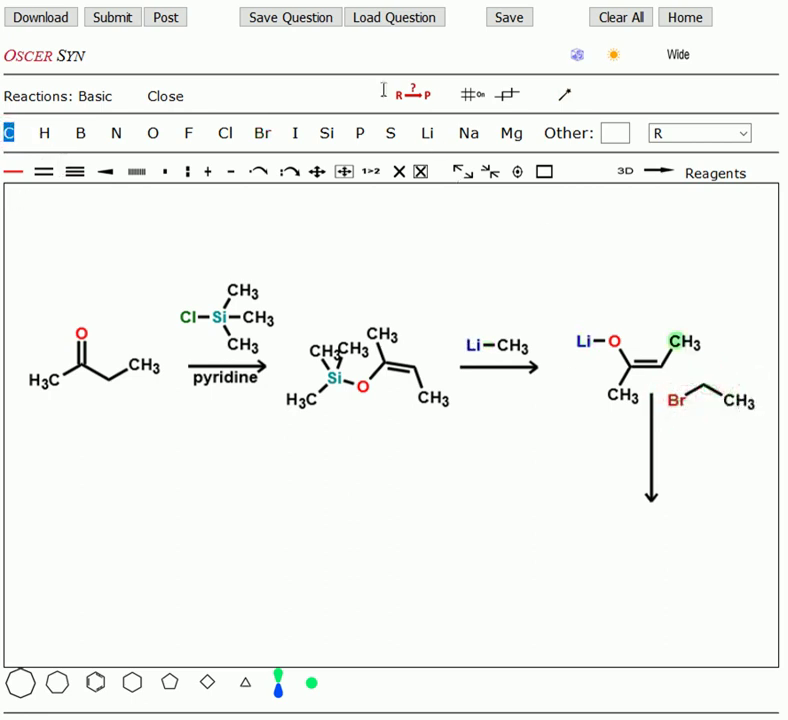
{"action": "left_click", "coordinate": [414, 97]}
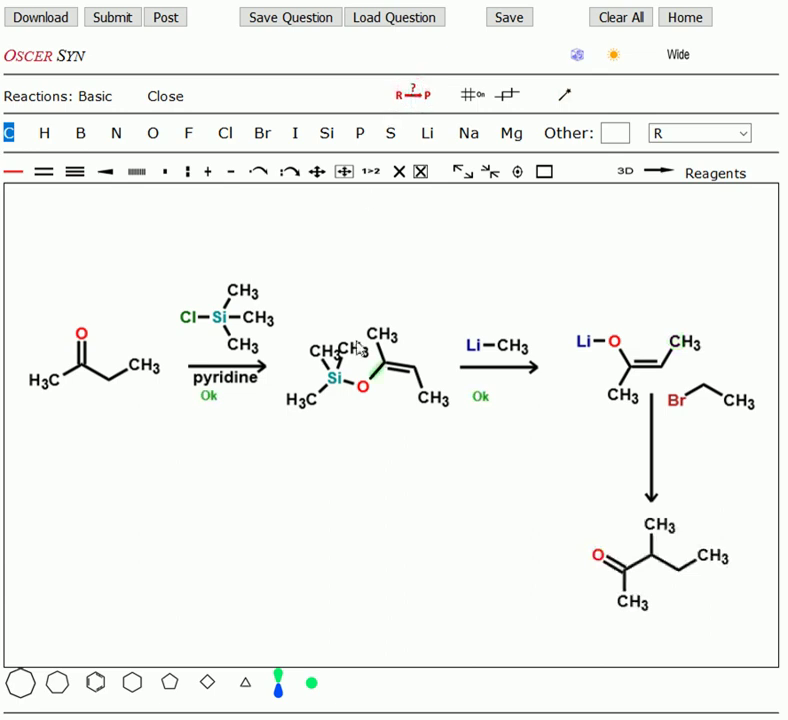